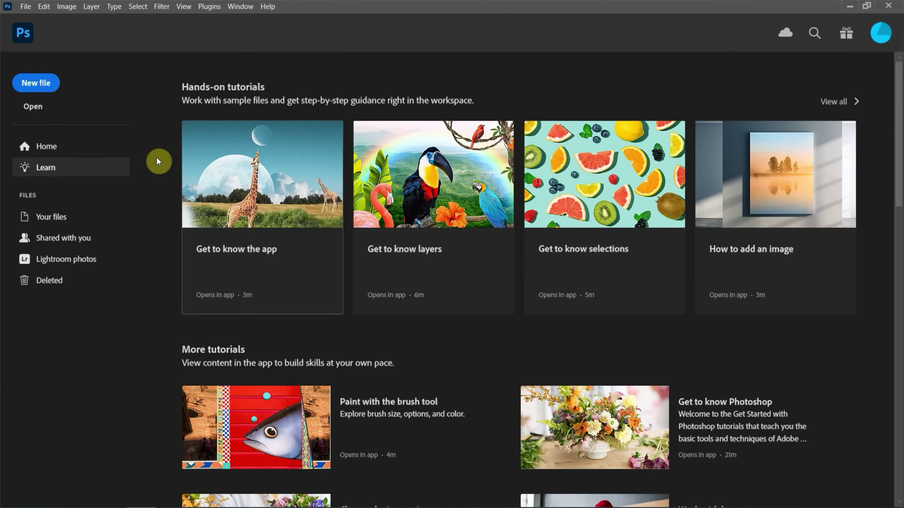
Step: Create a blank 1920 x 1080 px Web Large document with artboards turned off
left_click(23, 86)
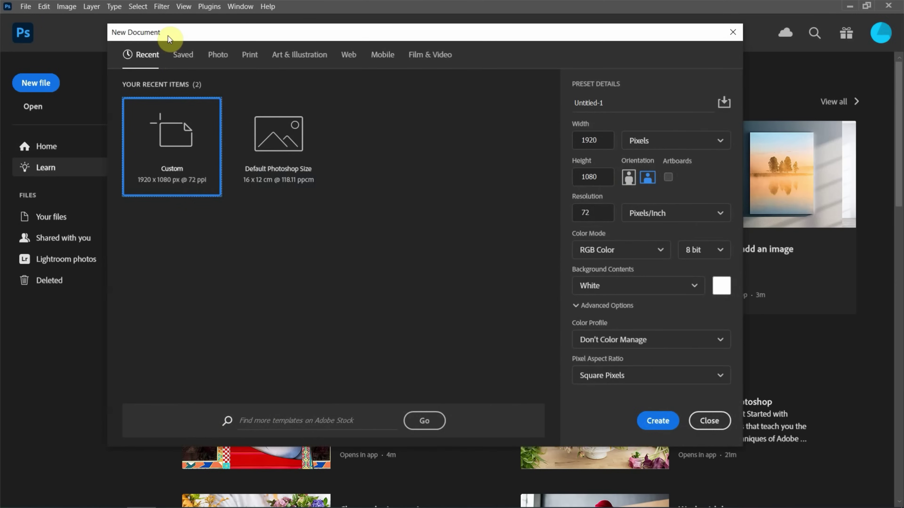
left_click(345, 58)
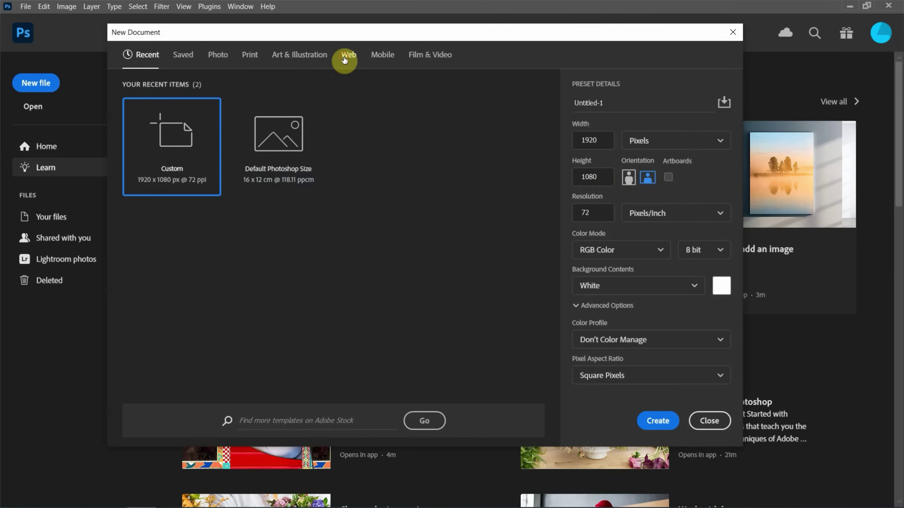
left_click(276, 139)
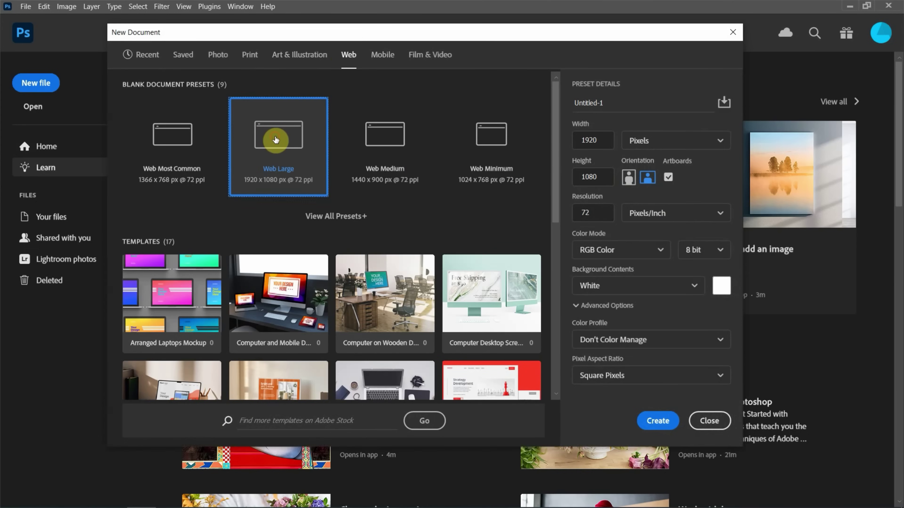
left_click(668, 177)
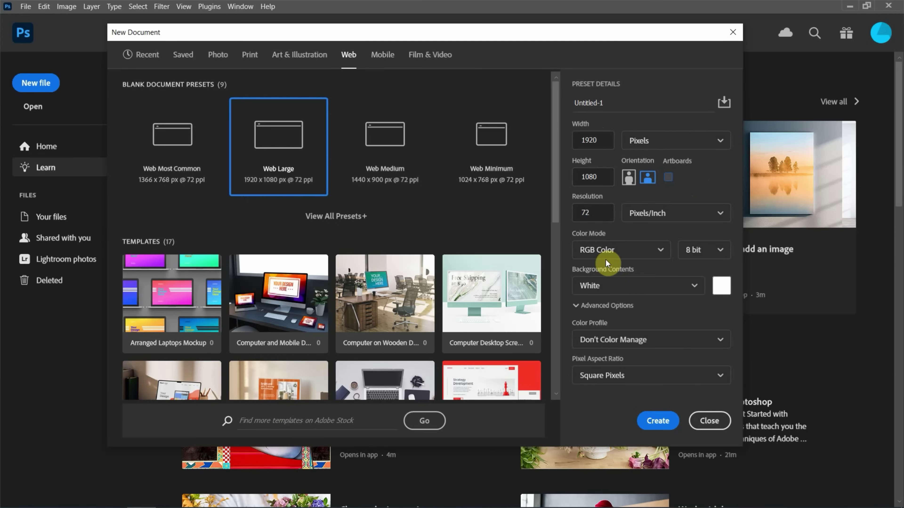
left_click(657, 422)
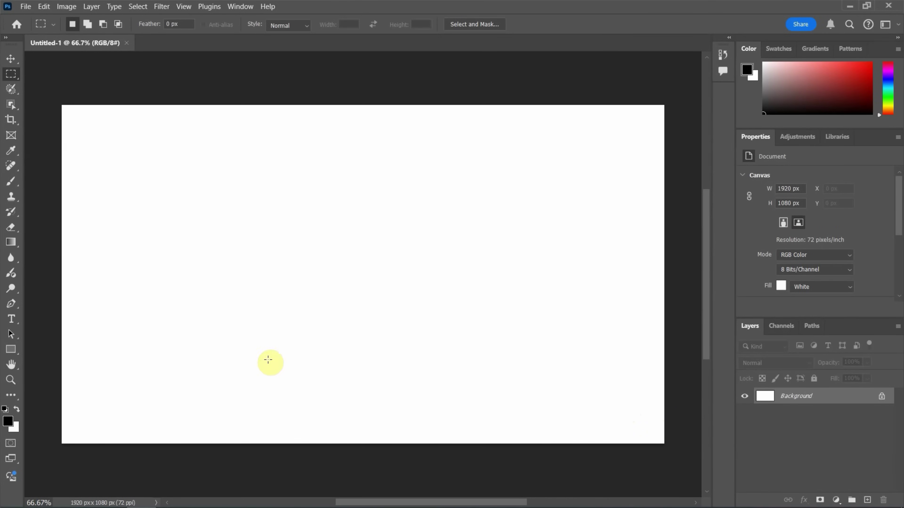
Step: Place Blue-BG.jpg to fill the canvas and delete the white Background layer
left_click(62, 501)
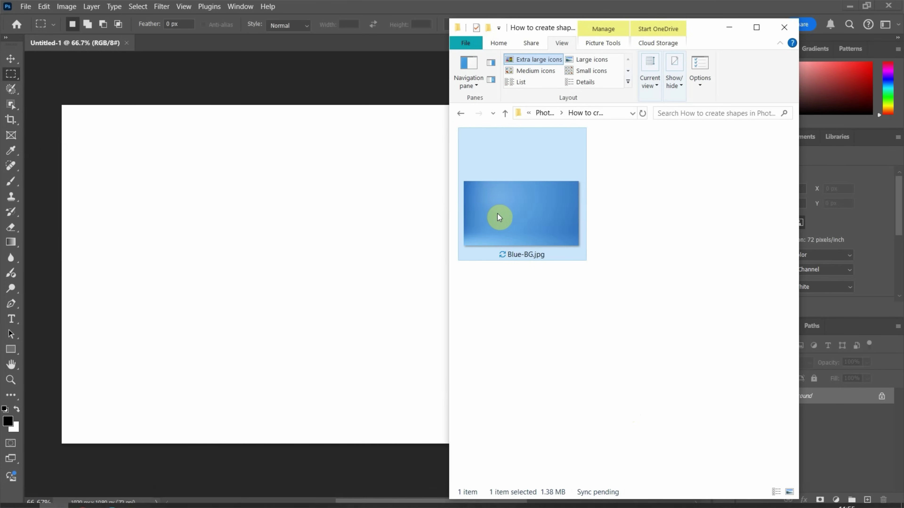
left_click_drag(512, 223, 323, 186)
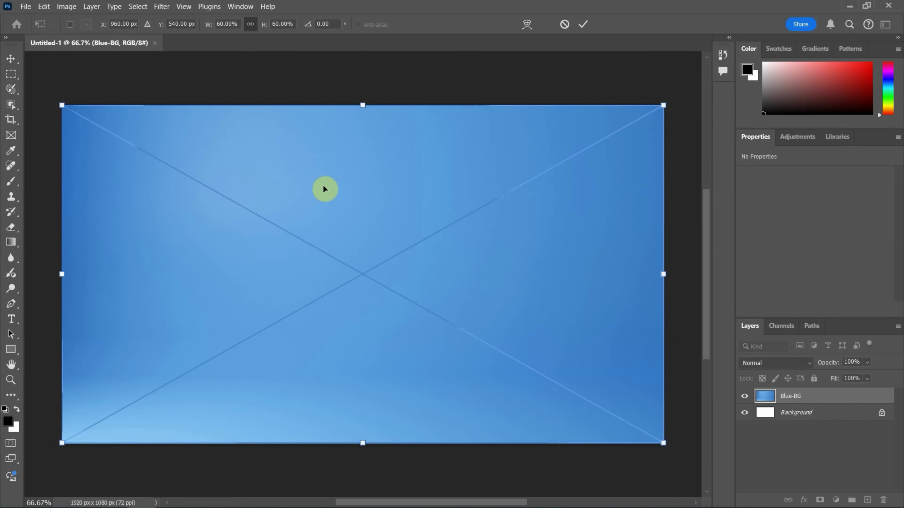
key("Return")
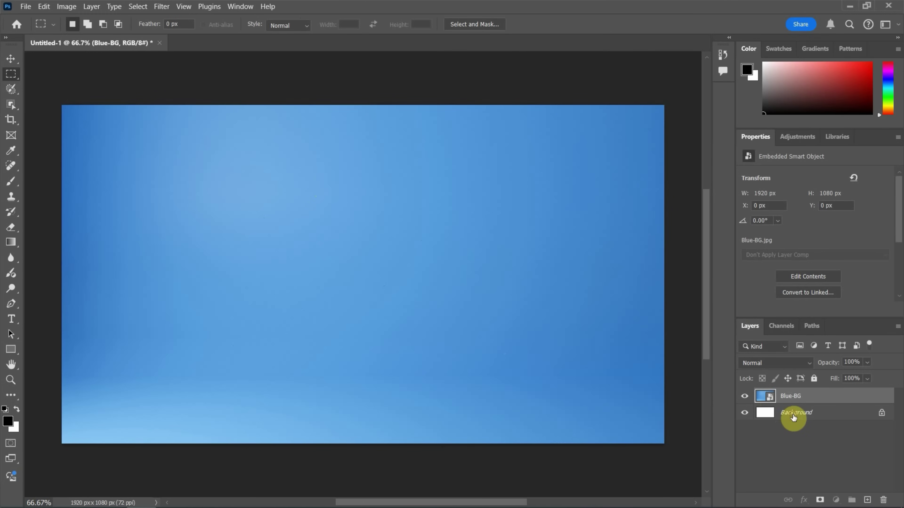
left_click_drag(793, 417, 884, 500)
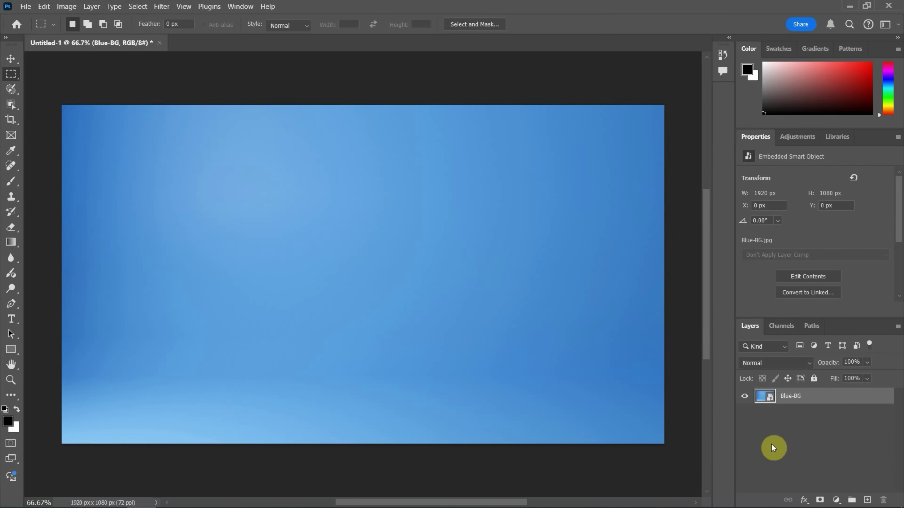
Step: Select the shape tool and show its list of shape types
left_click(16, 351)
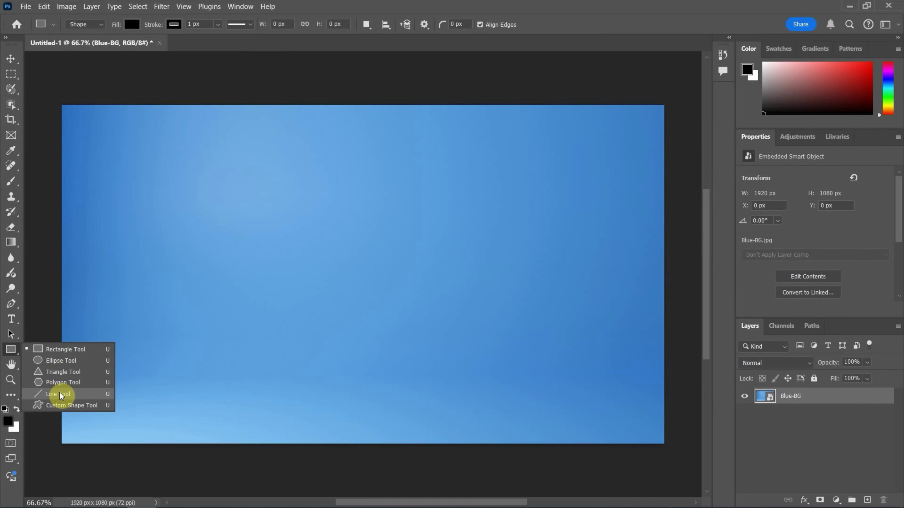
Step: Draw a 624 x 624 px square right of the canvas centre with the Rectangle Tool
left_click(55, 348)
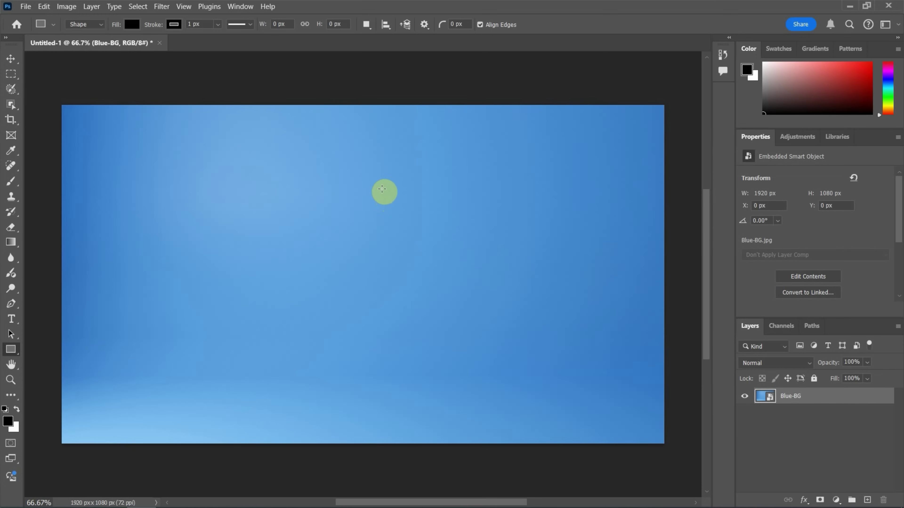
left_click_drag(382, 189, 552, 370)
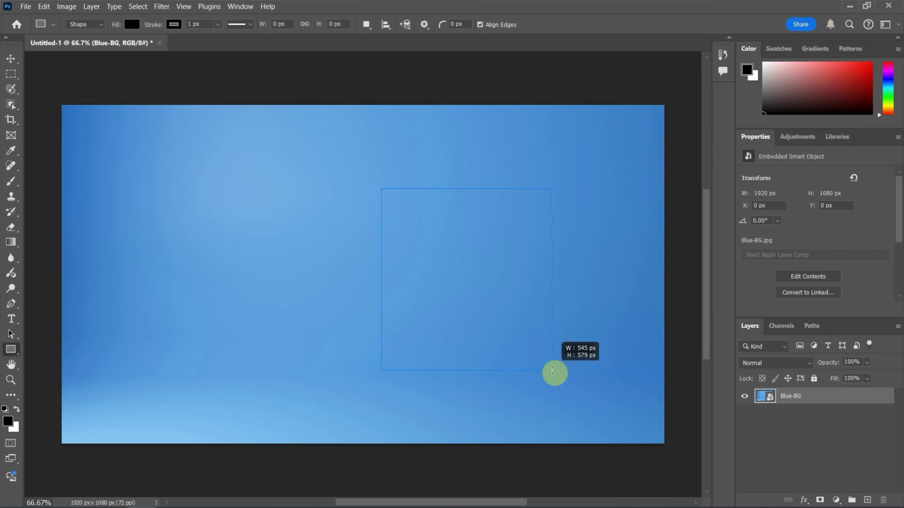
left_click_drag(552, 370, 577, 399)
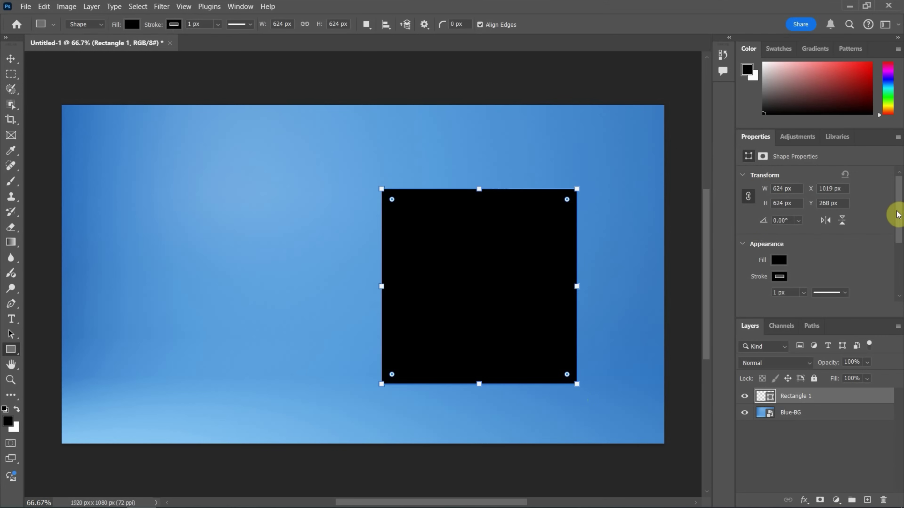
Step: Set the square's fill to magenta pink (ff1dad) using a custom colour
left_click_drag(896, 213, 895, 236)
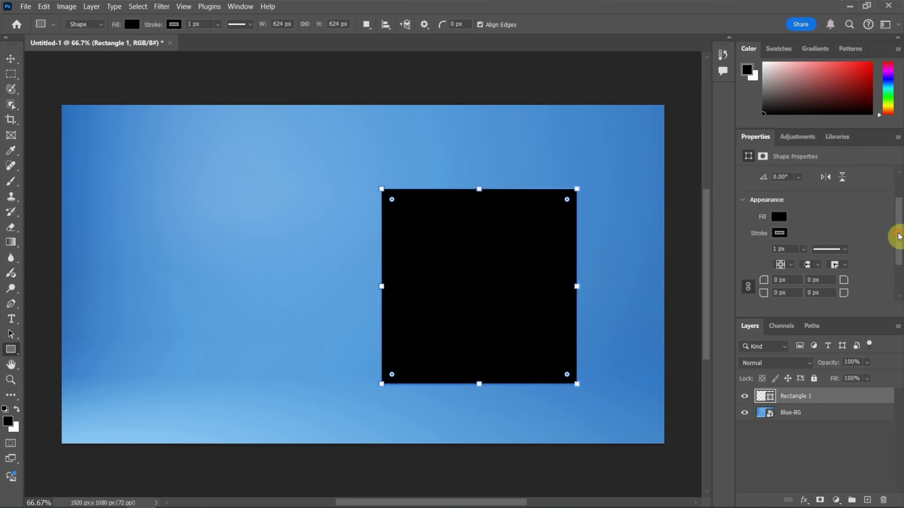
left_click(781, 218)
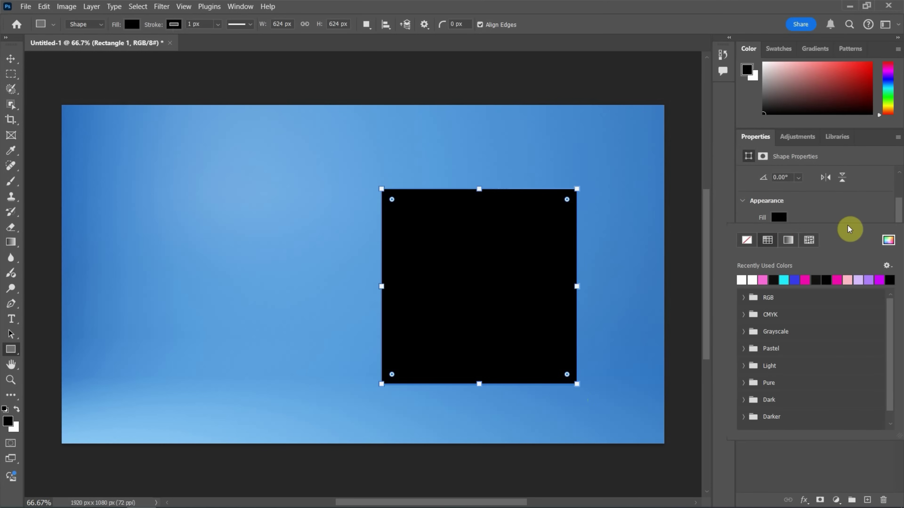
left_click(888, 240)
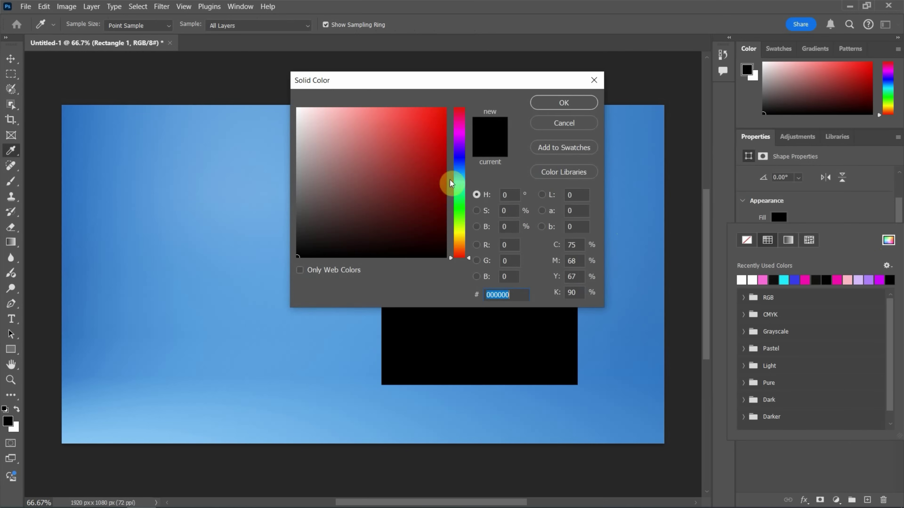
mouse_move(405, 147)
left_mouse_down()
mouse_move(426, 114)
mouse_move(459, 123)
mouse_move(432, 124)
mouse_move(431, 107)
mouse_move(441, 105)
left_mouse_up()
left_click(460, 130)
left_click(557, 107)
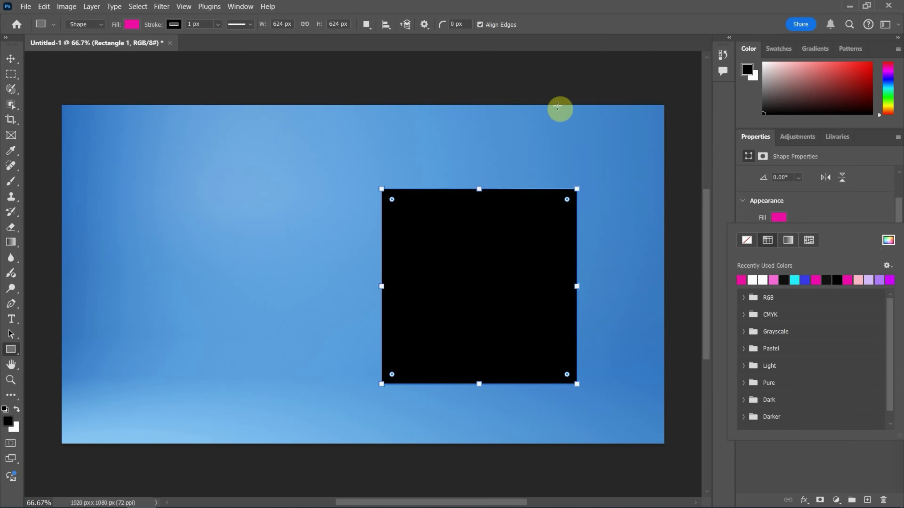
left_click(815, 211)
left_click(779, 234)
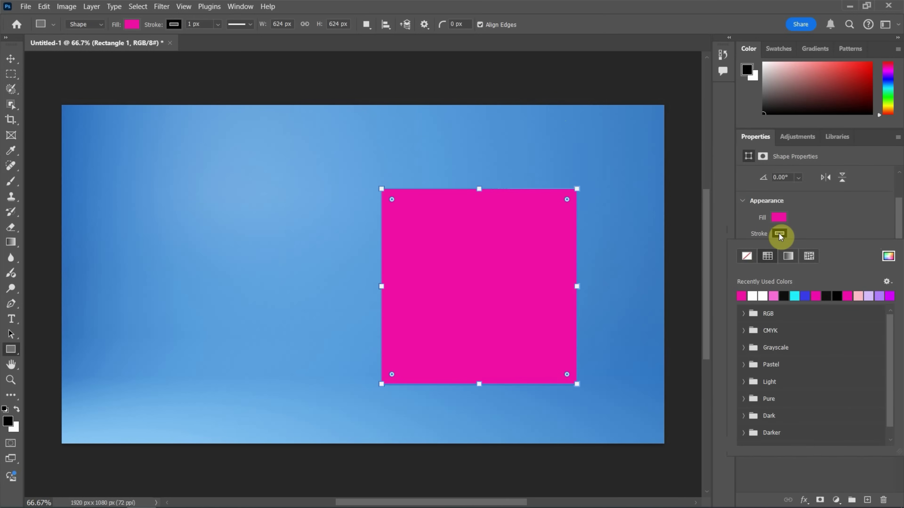
Step: Make the square's outline white and 23.66 px wide
left_click(759, 297)
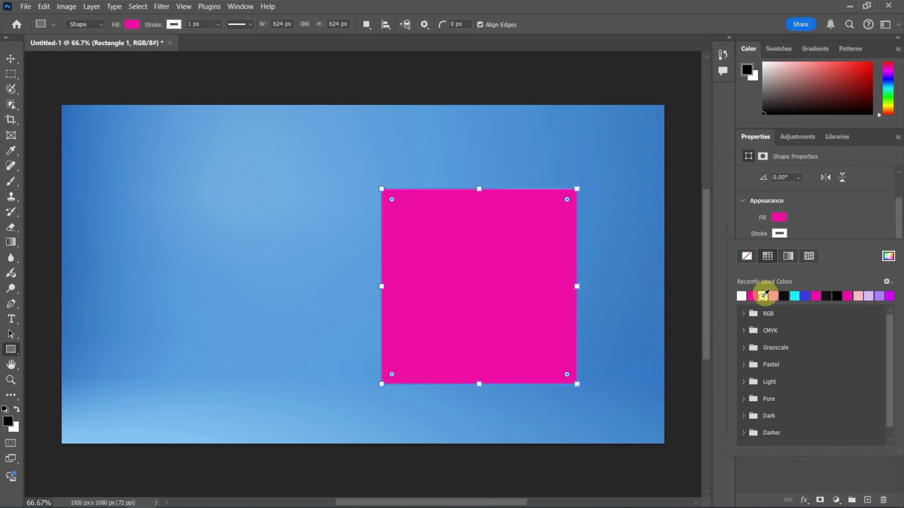
left_click(820, 222)
left_click(801, 250)
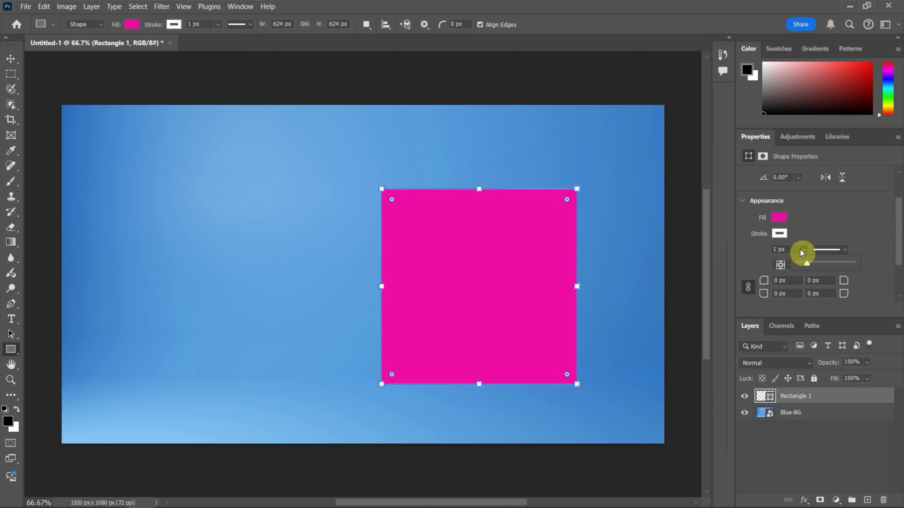
left_click_drag(808, 264, 827, 264)
Step: Try a dashed outline style, then set the outline back to a solid line
left_click(829, 226)
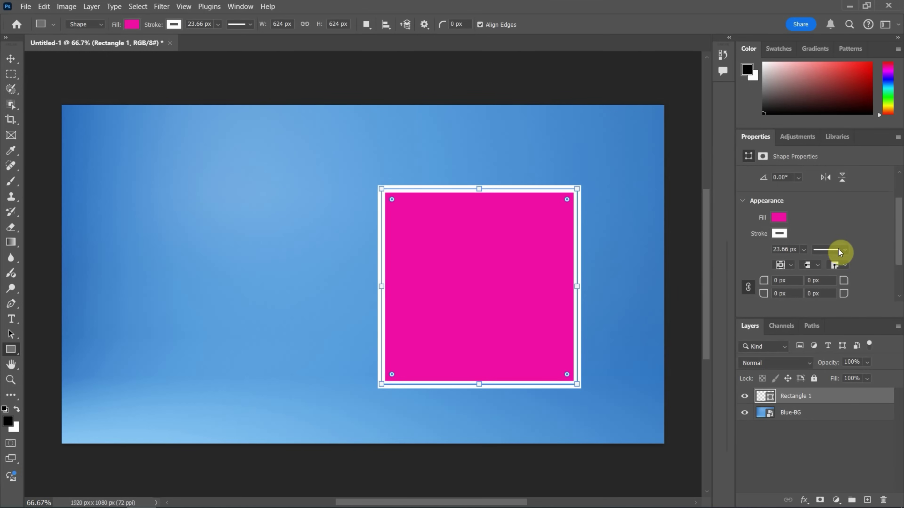
left_click(844, 250)
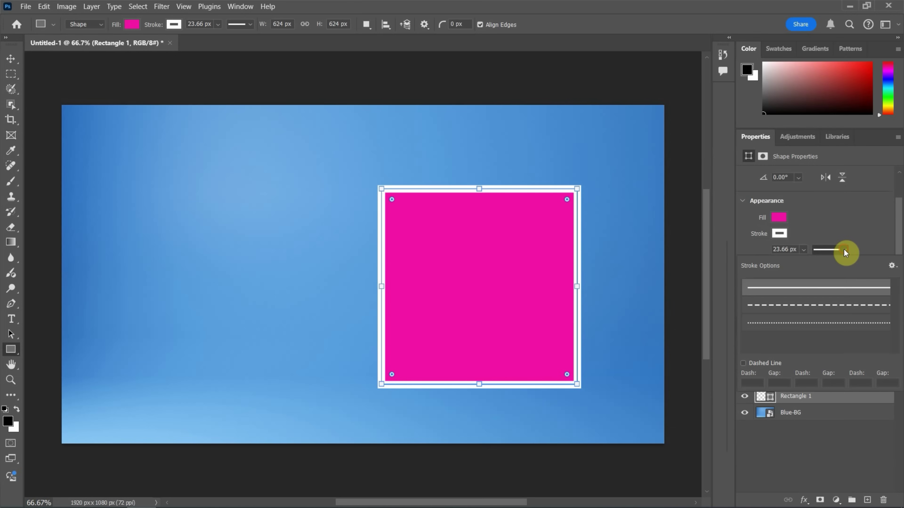
left_click(806, 306)
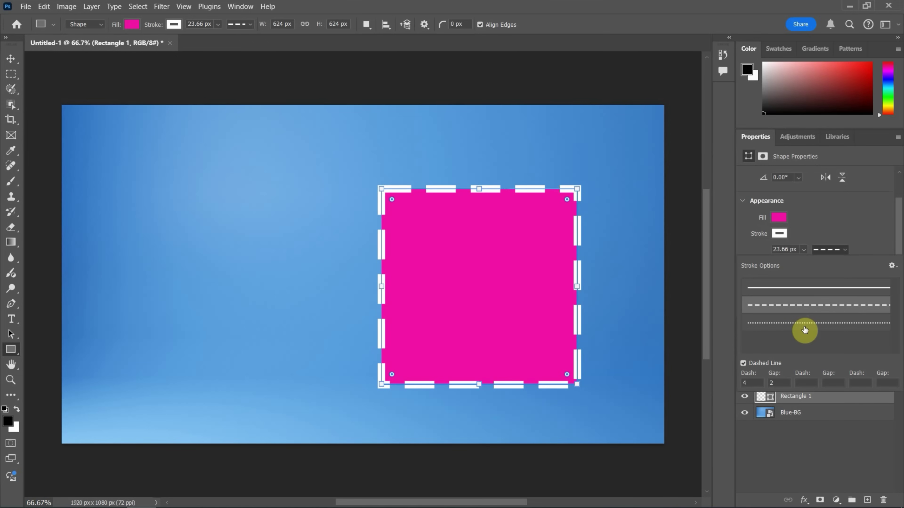
left_click(821, 292)
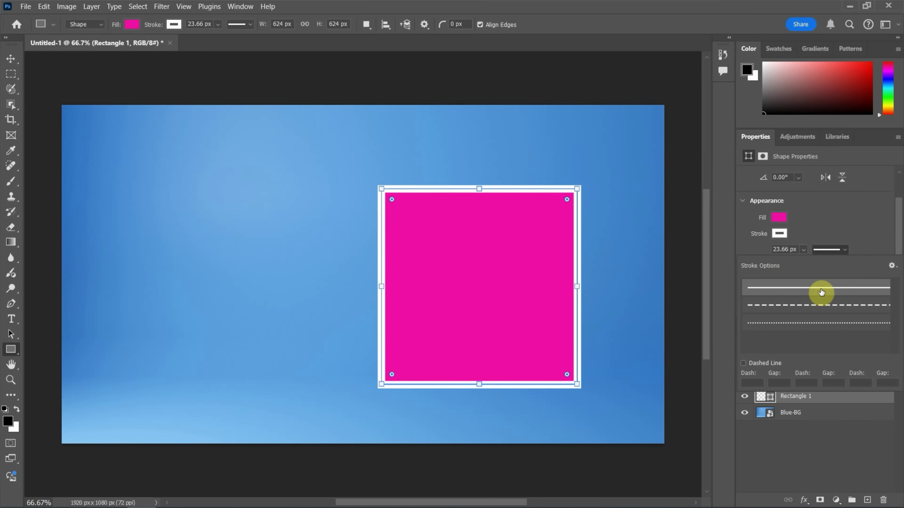
left_click(870, 232)
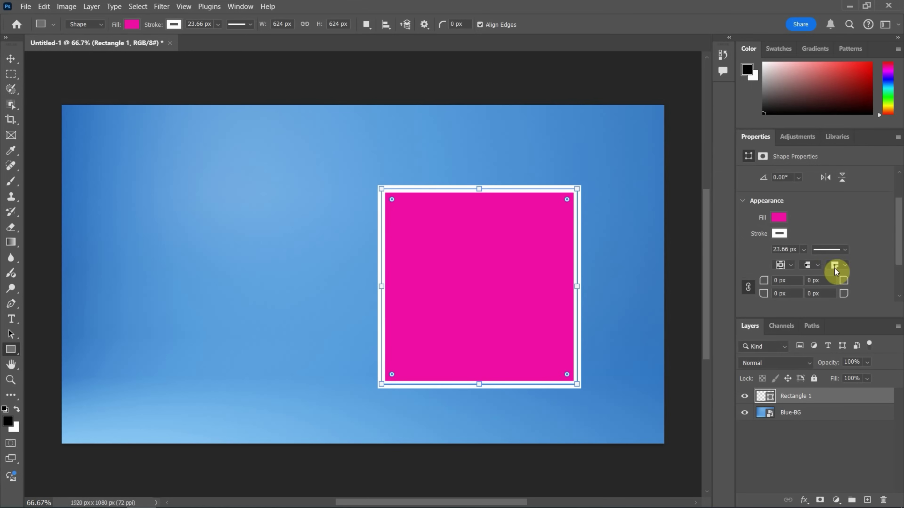
Step: Drag the rectangle's corner radius inward until every corner reads 166 px
left_click_drag(840, 281, 878, 284)
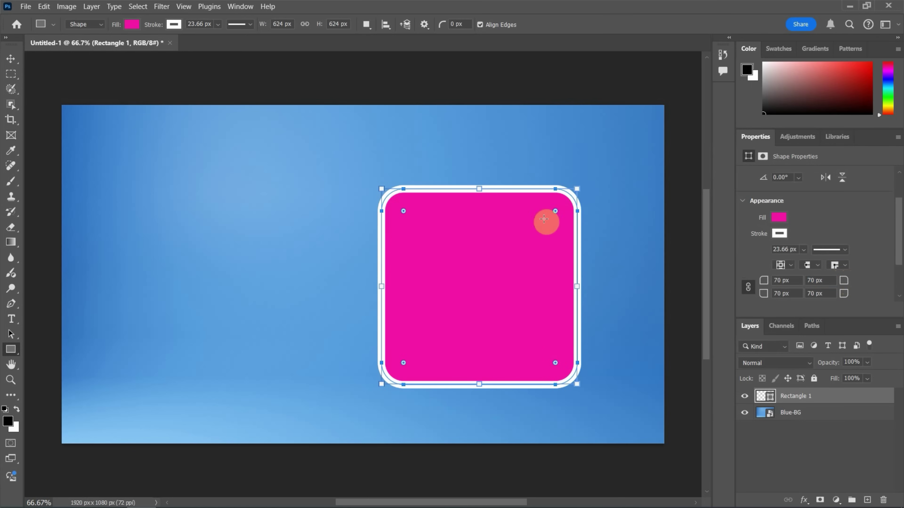
left_click_drag(553, 210, 525, 239)
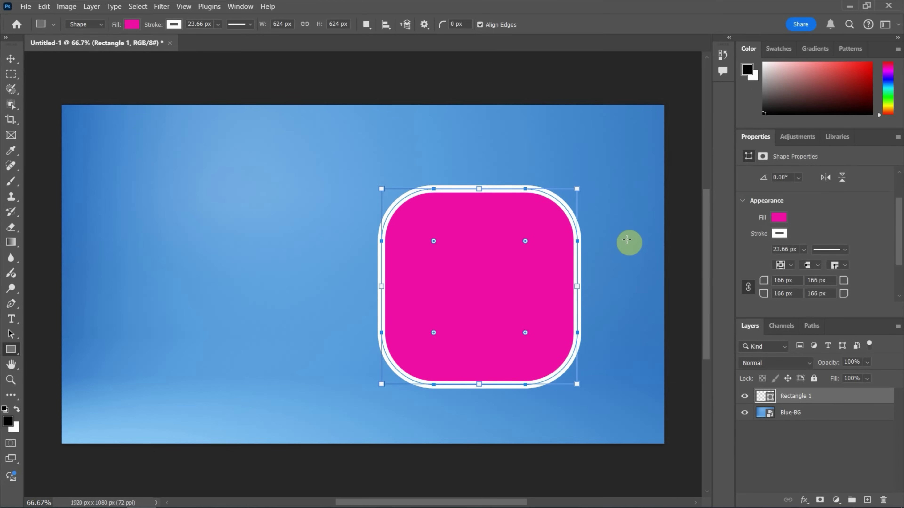
Step: Deselect the square, add empty Layer 1 above it, and pick the Pen Tool
left_click(771, 454)
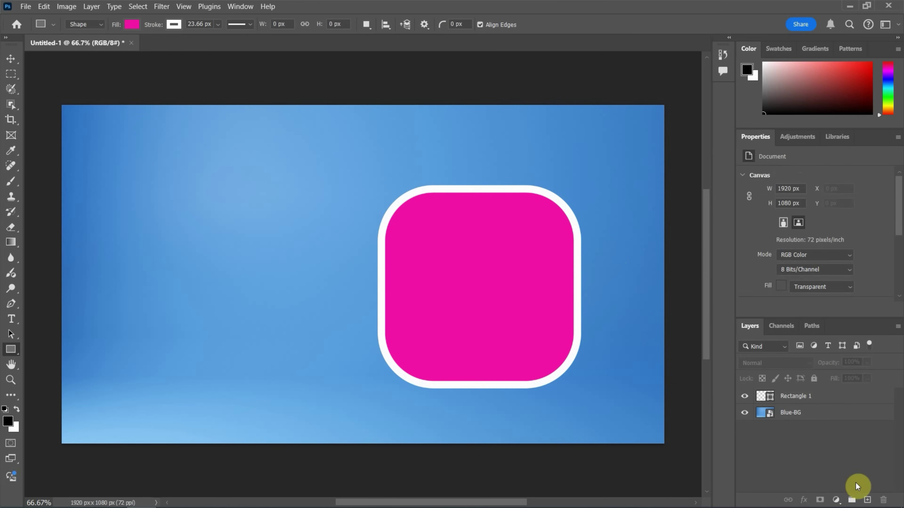
left_click(865, 500)
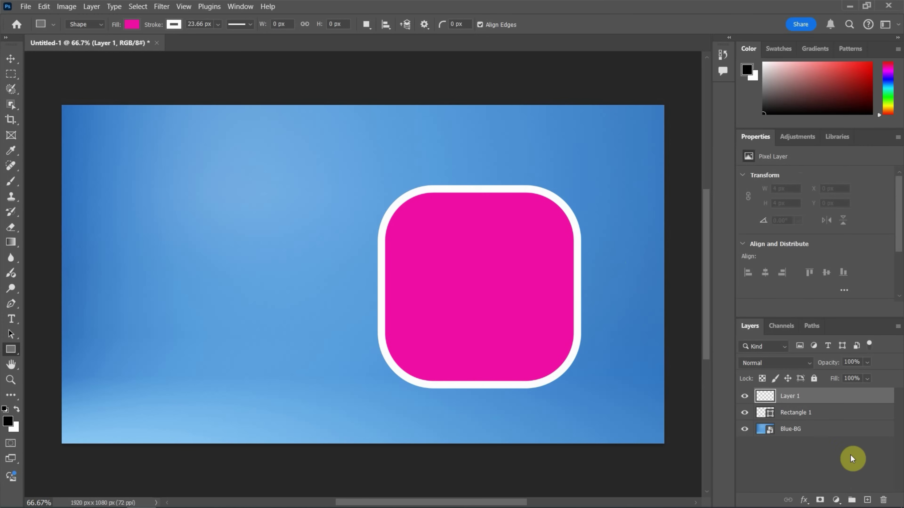
left_click(12, 303)
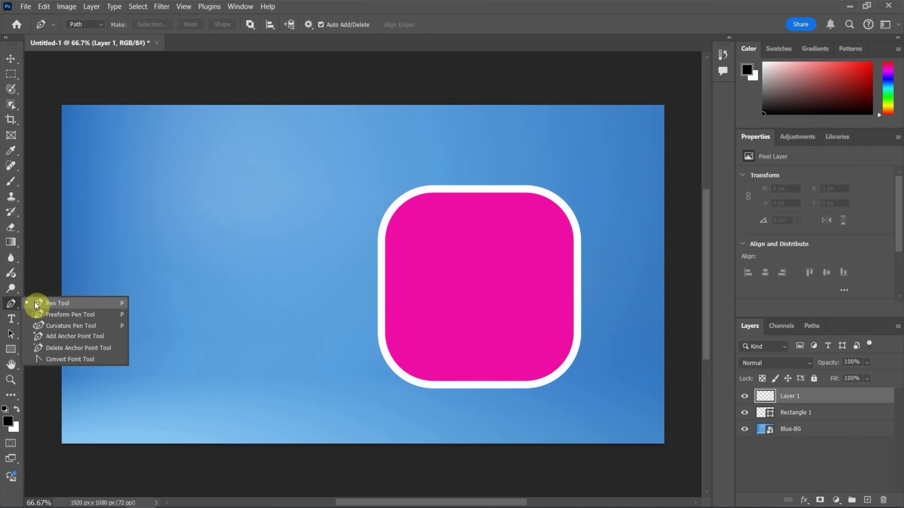
left_click(55, 303)
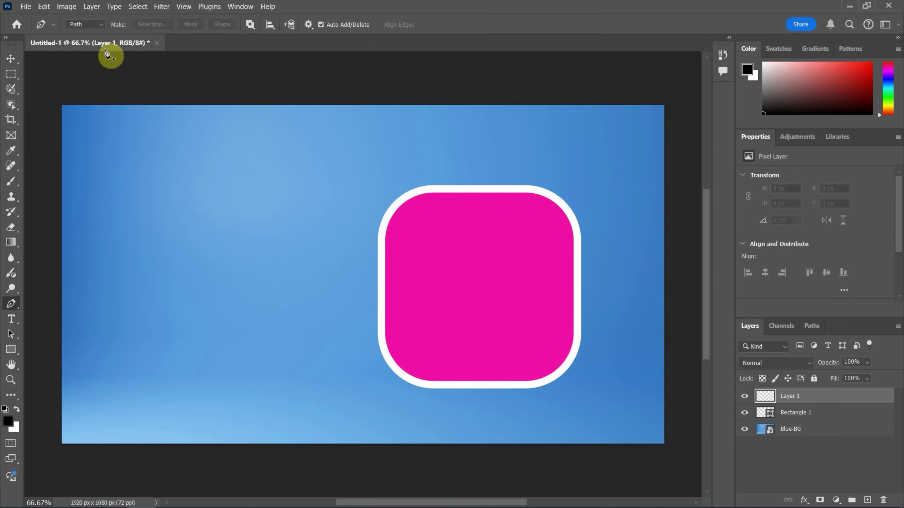
left_click(93, 22)
Step: Draw a closed heart with curved anchors using the Pen in Shape mode, left of the square
left_click(97, 40)
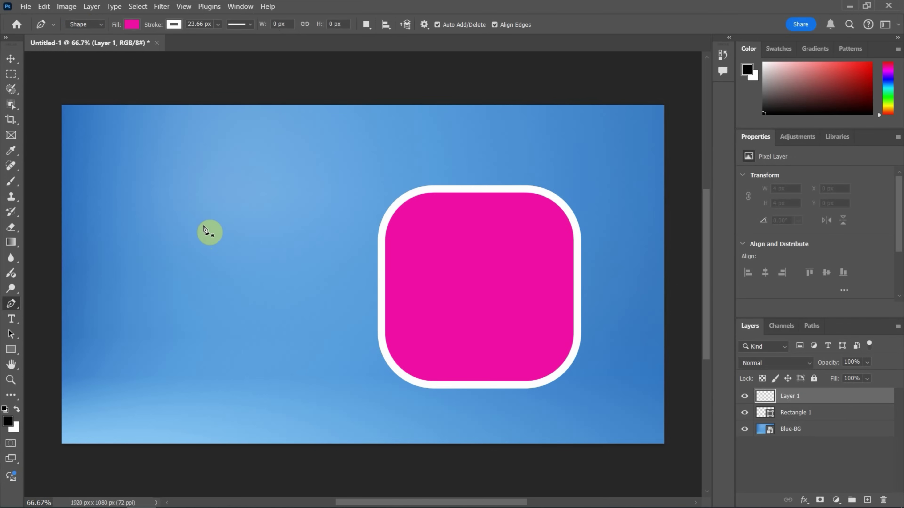
left_click(206, 231)
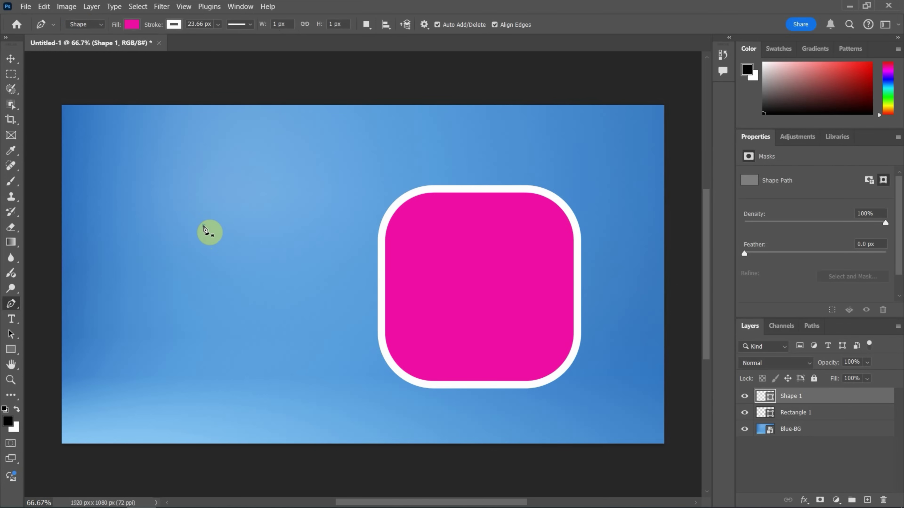
left_click_drag(283, 216, 299, 247)
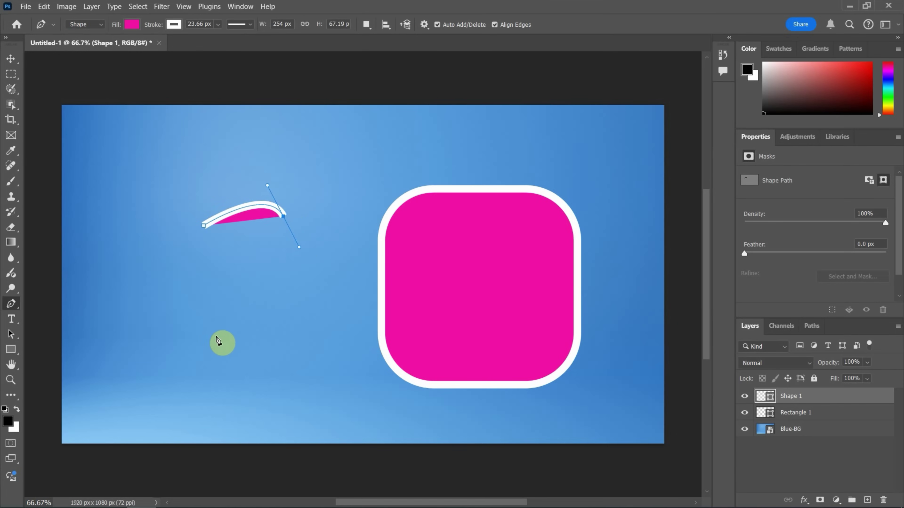
left_click_drag(217, 332, 237, 347)
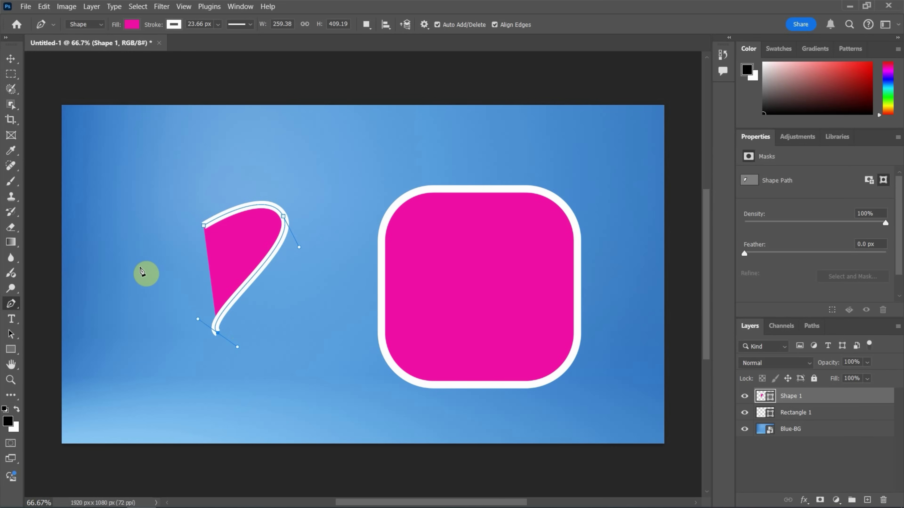
left_click_drag(129, 261, 141, 231)
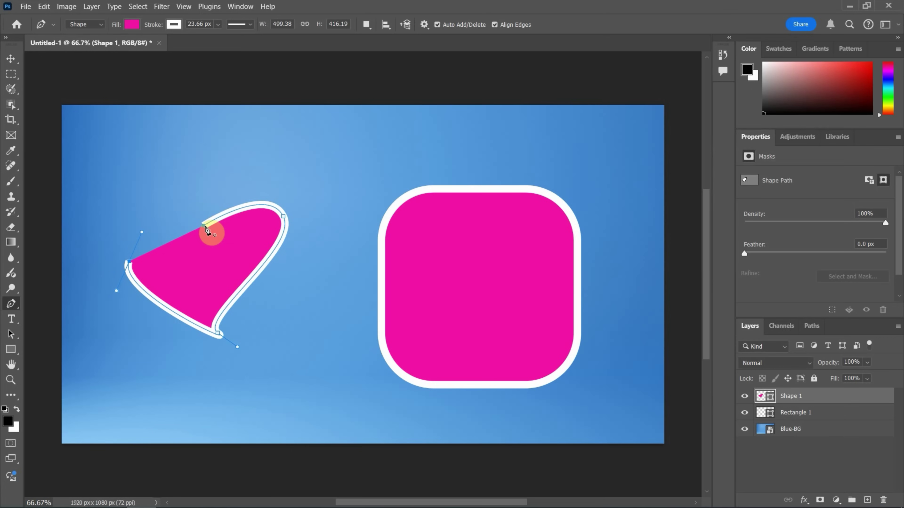
left_click(205, 227)
left_click_drag(220, 240, 236, 261)
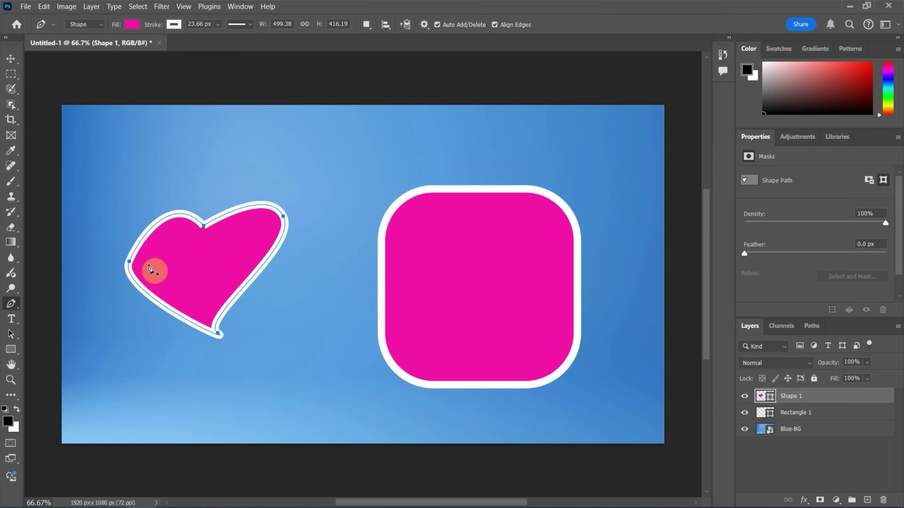
Step: Pull curve handles from the heart's left anchor with the Convert Point tool
left_click(12, 306)
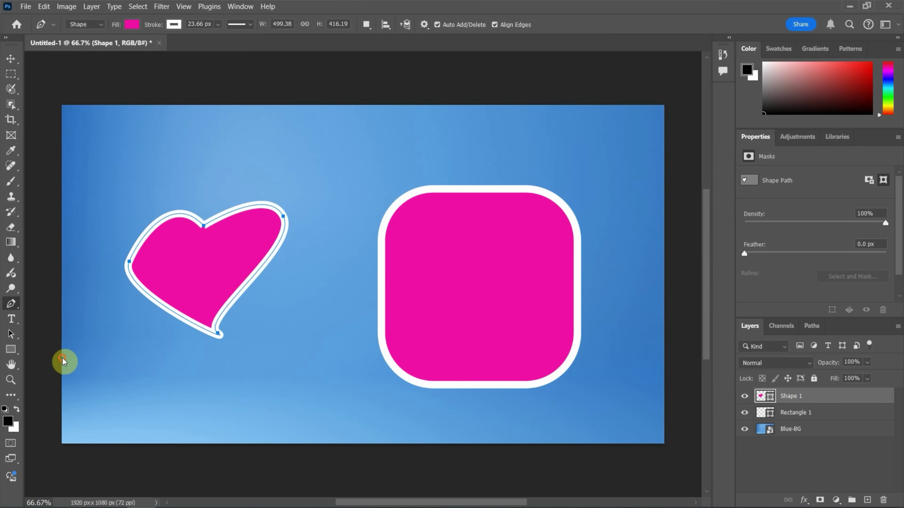
key("alt")
left_click_drag(130, 264, 130, 235)
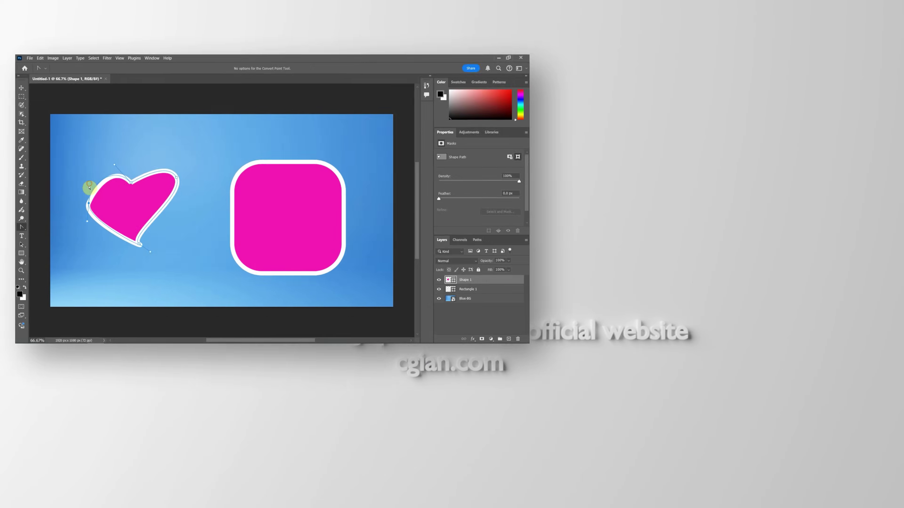